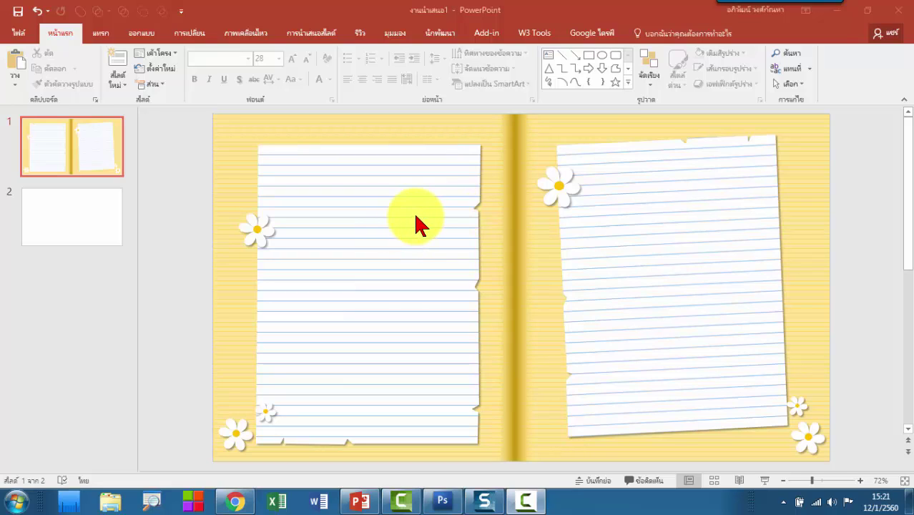
# Step: Draw a small rectangle near the upper middle of slide 2
pyautogui.click(63, 216)
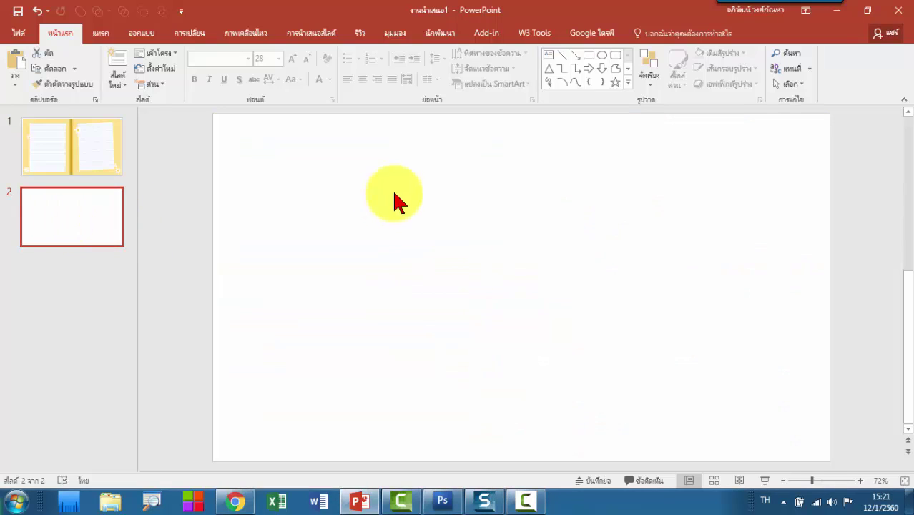
pyautogui.click(588, 57)
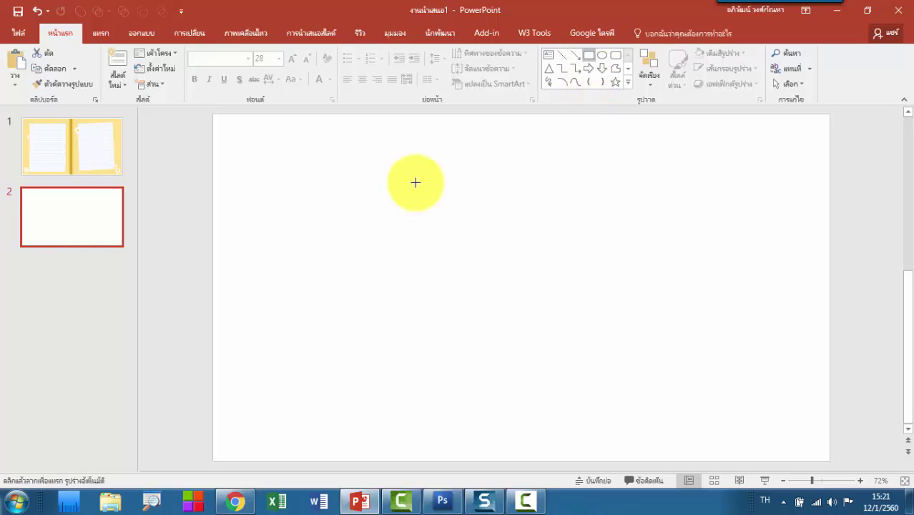
pyautogui.moveTo(406, 184); pyautogui.dragTo(436, 199)
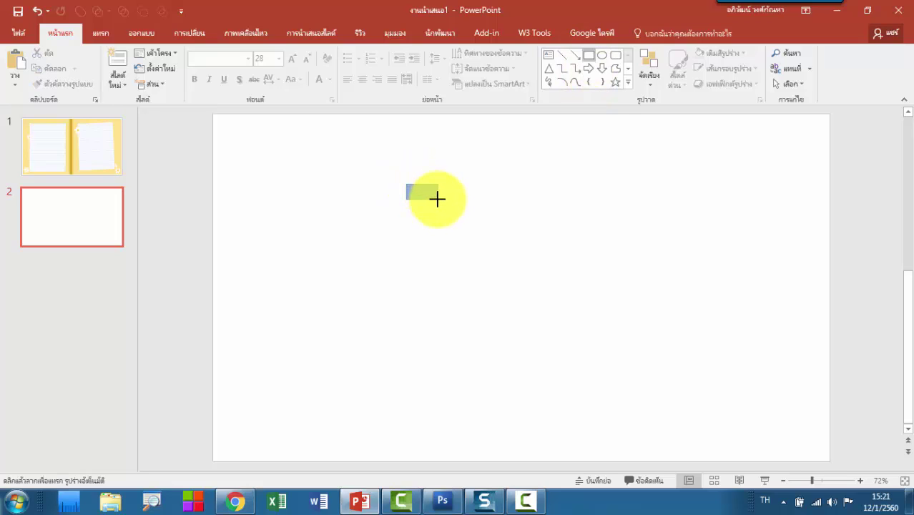
pyautogui.moveTo(438, 199); pyautogui.dragTo(440, 200)
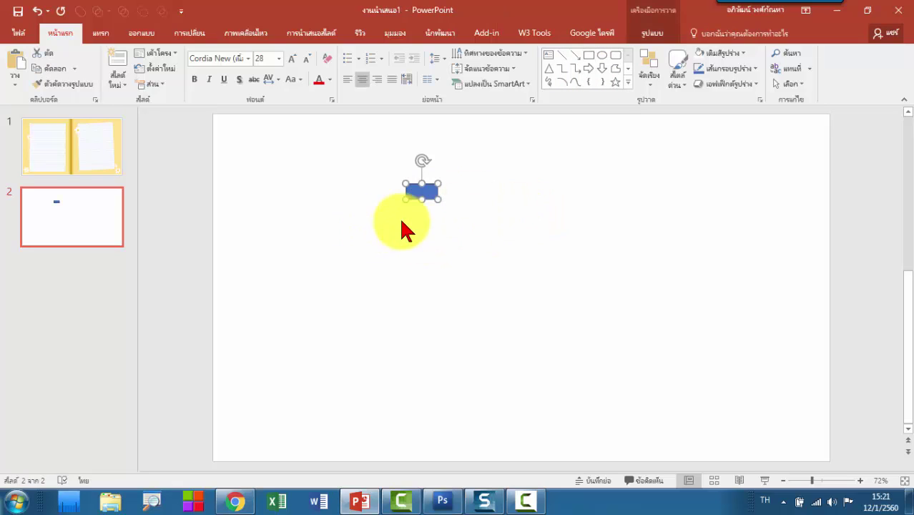
pyautogui.click(471, 199)
pyautogui.click(421, 192)
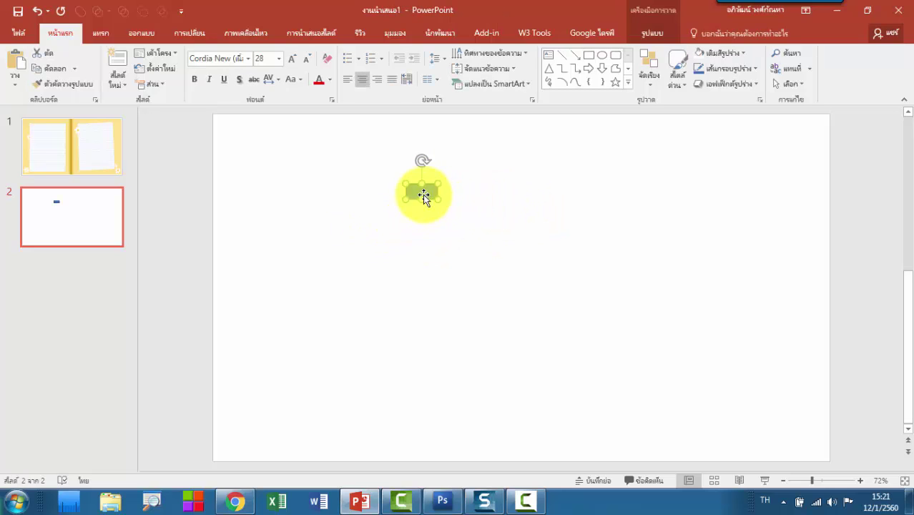
# Step: Set the rectangle's shape fill to white from the Format options
pyautogui.click(652, 34)
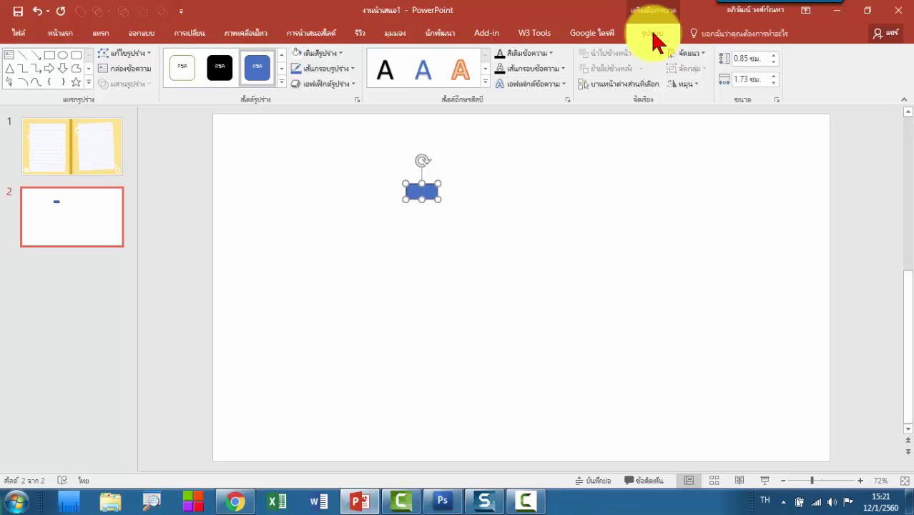
pyautogui.click(324, 51)
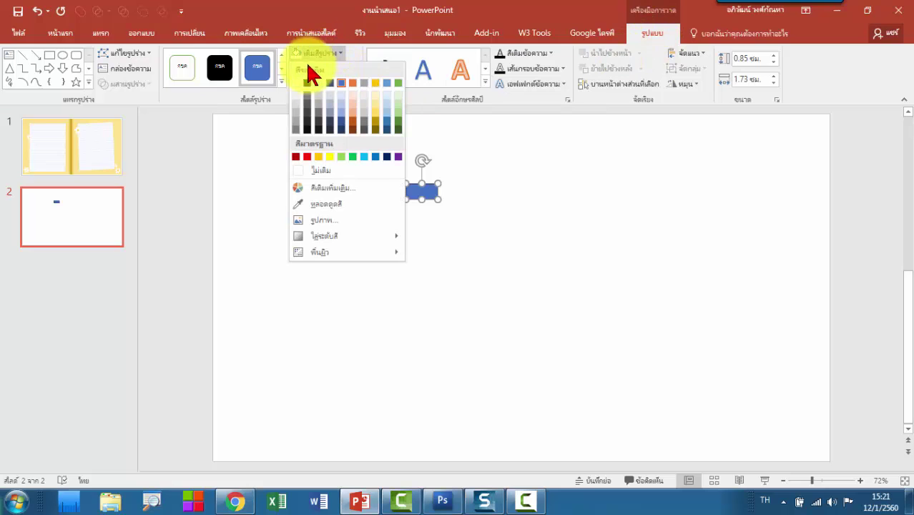
pyautogui.click(295, 81)
pyautogui.click(423, 230)
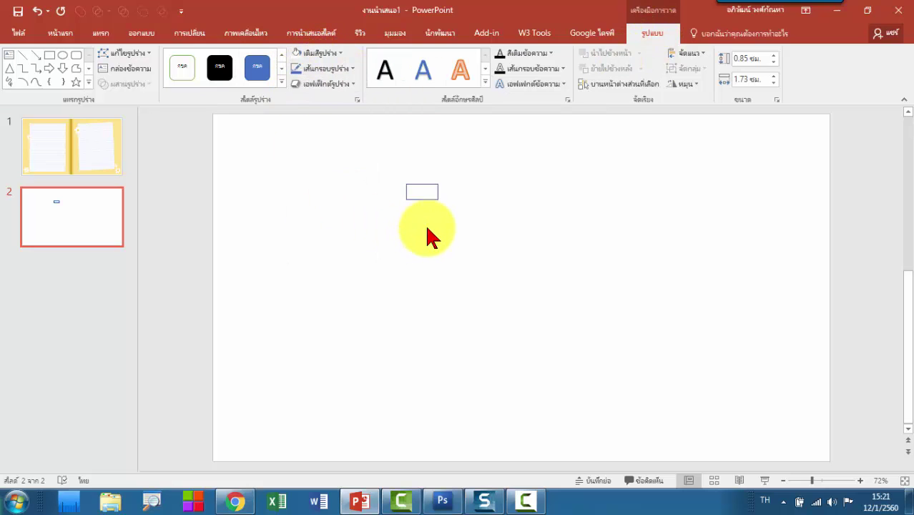
pyautogui.click(427, 195)
pyautogui.doubleClick(443, 198)
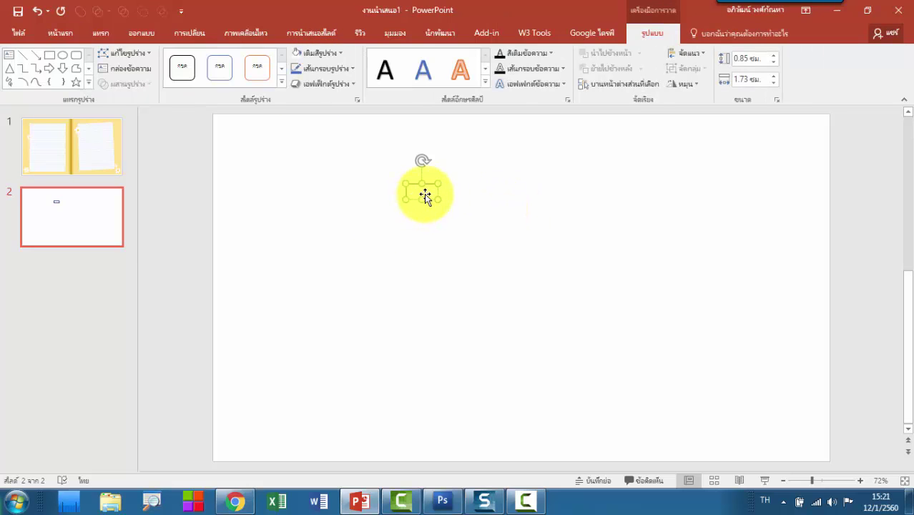
# Step: Cut the rectangle and paste it back as a picture near the slide's upper middle
pyautogui.scroll(5, 422, 194)
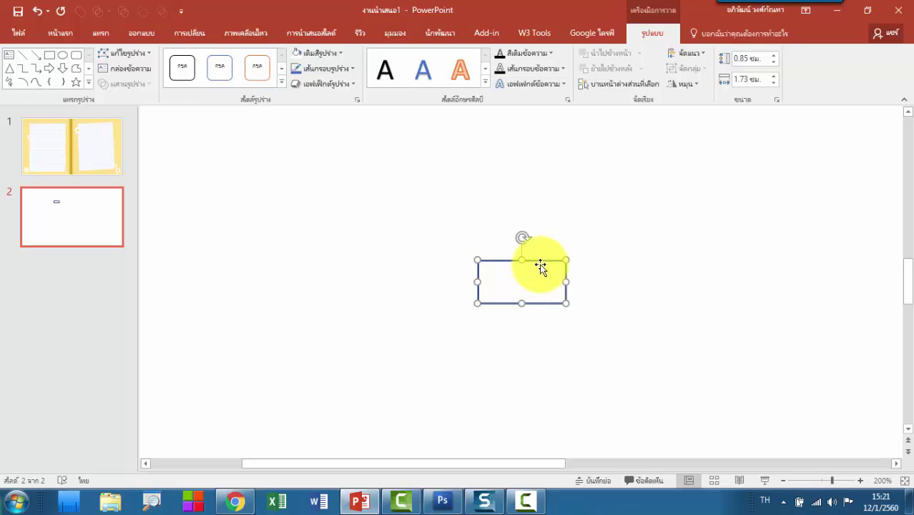
pyautogui.moveTo(542, 283); pyautogui.dragTo(516, 219)
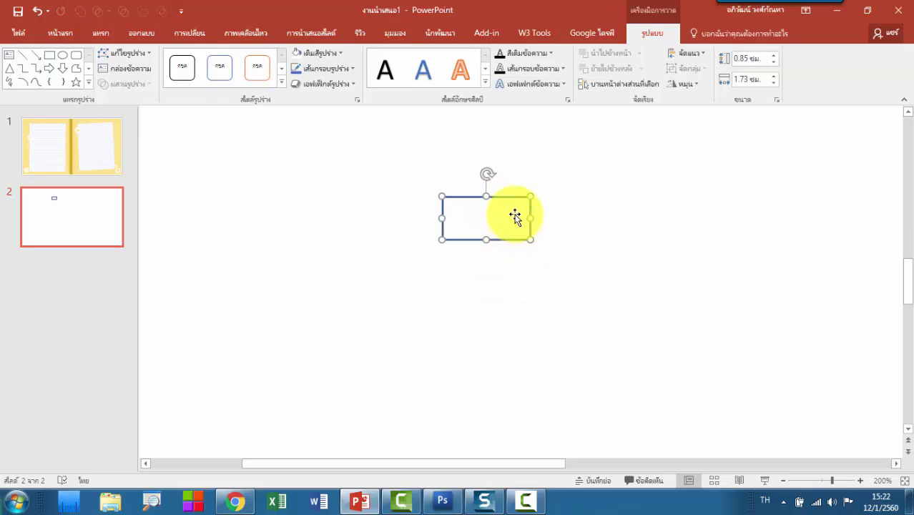
pyautogui.rightClick(516, 199)
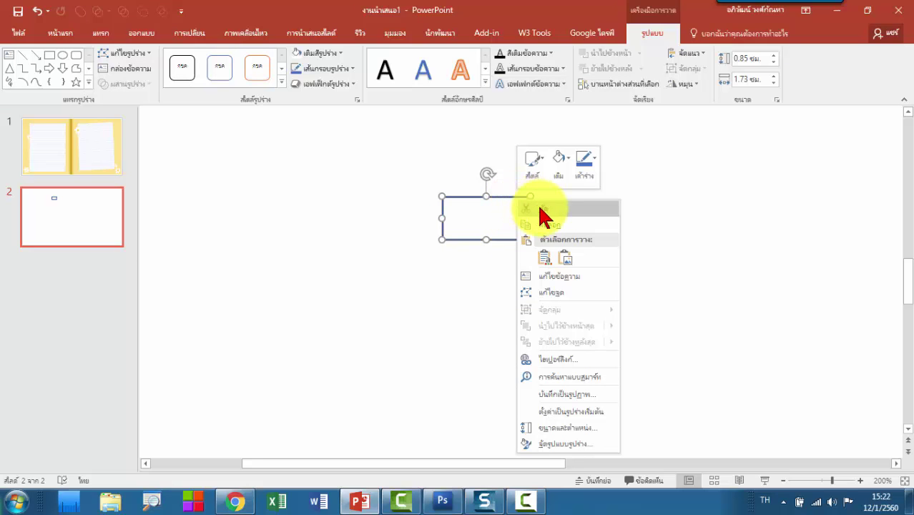
pyautogui.click(538, 207)
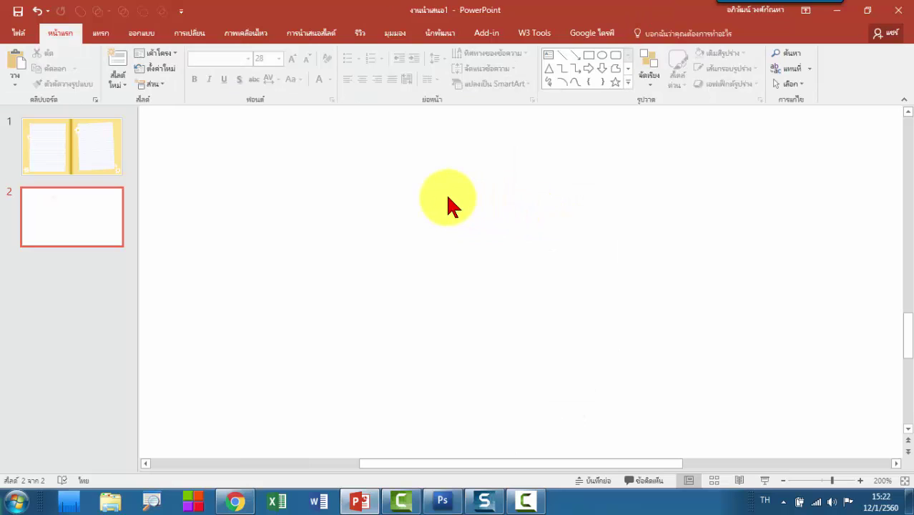
pyautogui.rightClick(448, 199)
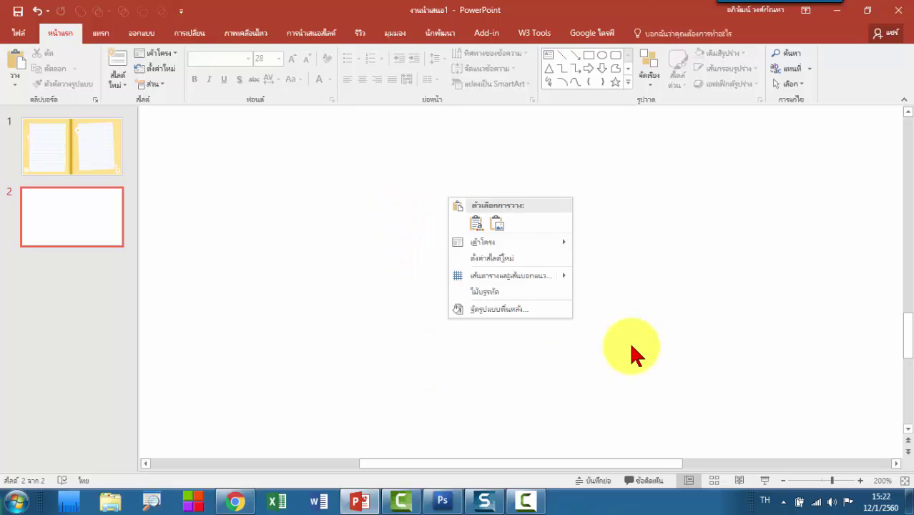
pyautogui.click(498, 223)
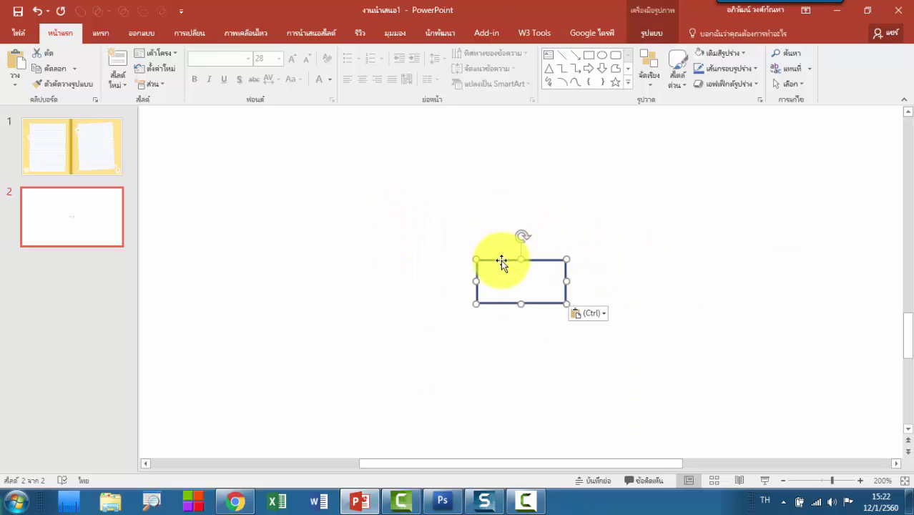
pyautogui.moveTo(500, 260); pyautogui.dragTo(450, 172)
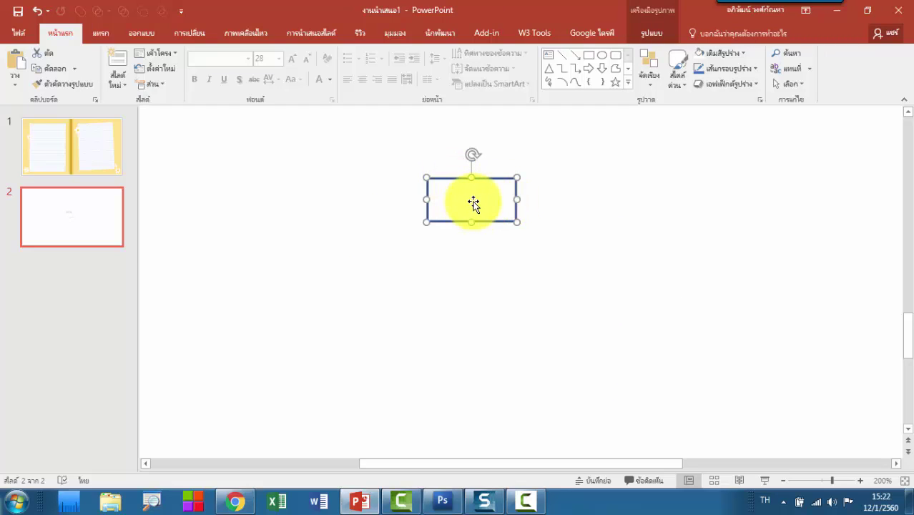
# Step: Crop the picture's left and right sides inward, leaving a 0.63 × 1.39 cm piece
pyautogui.click(658, 34)
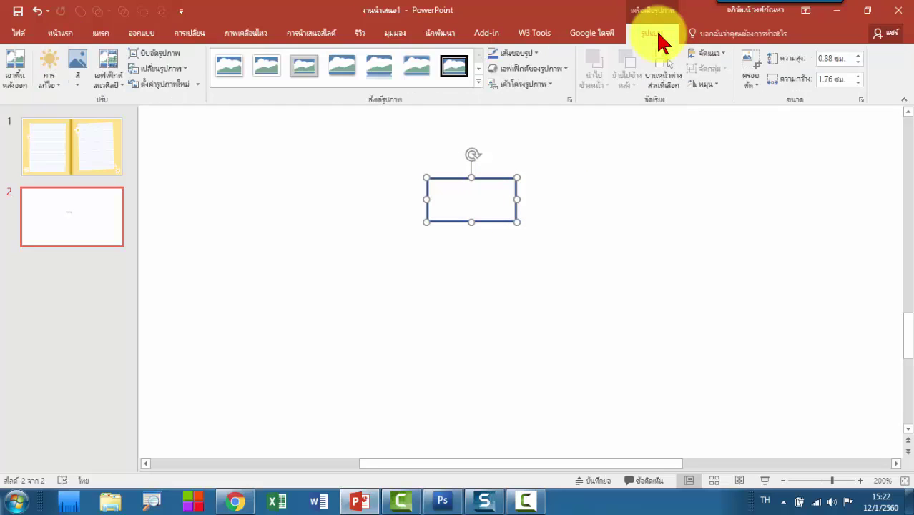
pyautogui.click(749, 63)
pyautogui.moveTo(427, 200); pyautogui.dragTo(434, 199)
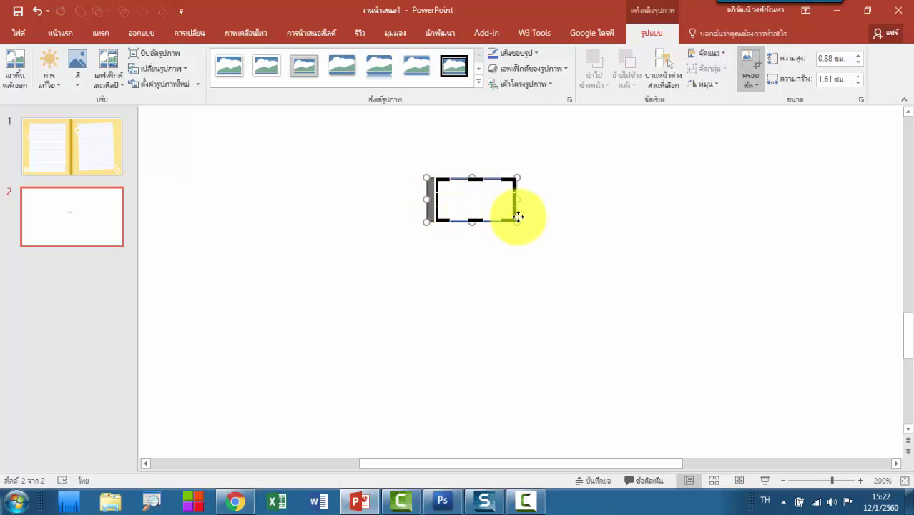
pyautogui.moveTo(514, 200)
pyautogui.mouseDown()
pyautogui.moveTo(472, 216)
pyautogui.moveTo(485, 199)
pyautogui.mouseUp()
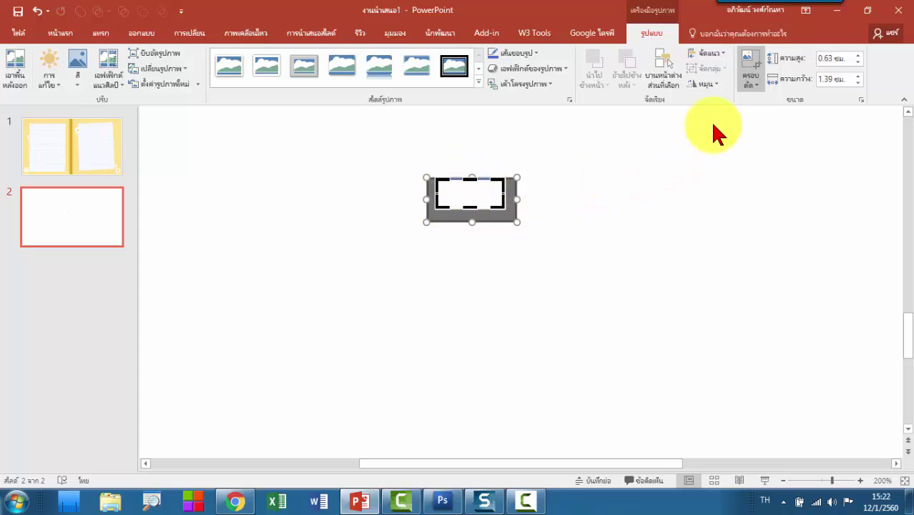
pyautogui.click(748, 68)
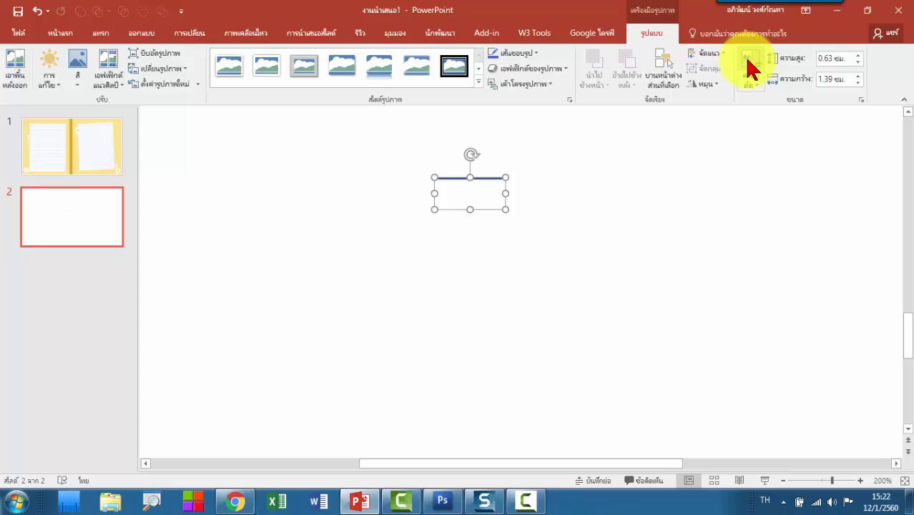
pyautogui.click(598, 212)
pyautogui.click(483, 193)
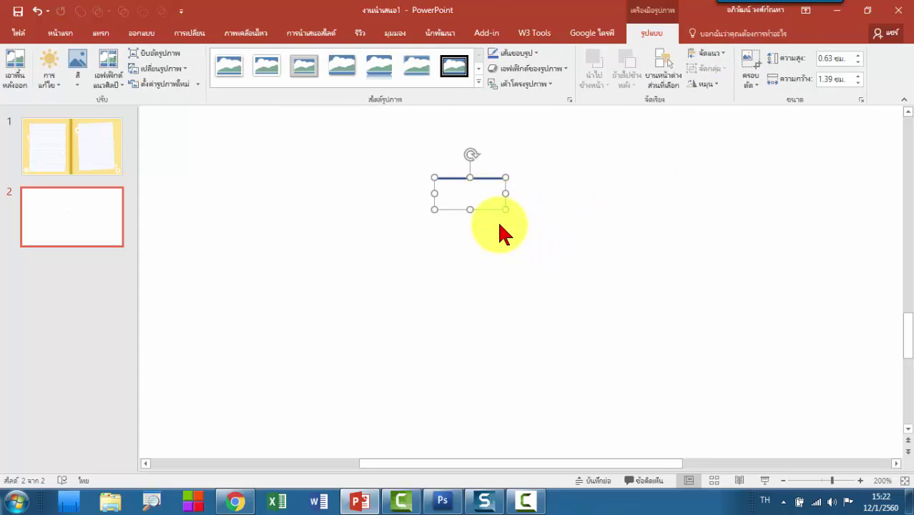
# Step: Cut the cropped picture off slide 2 and zoom back out to the full slide
pyautogui.rightClick(469, 195)
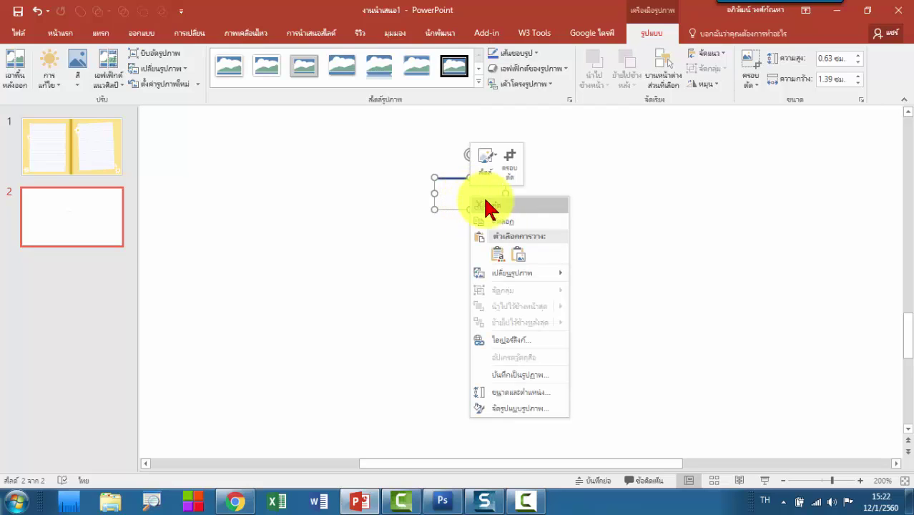
pyautogui.click(490, 198)
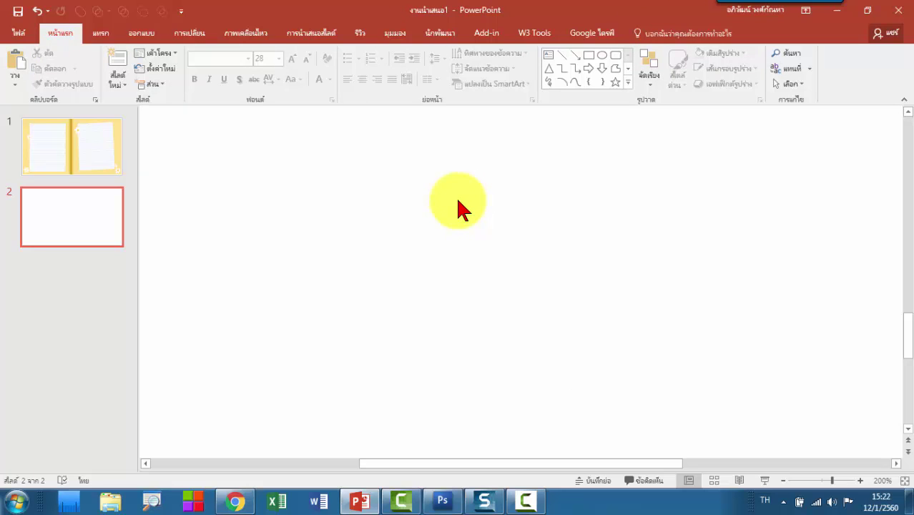
pyautogui.scroll(-10, 458, 201)
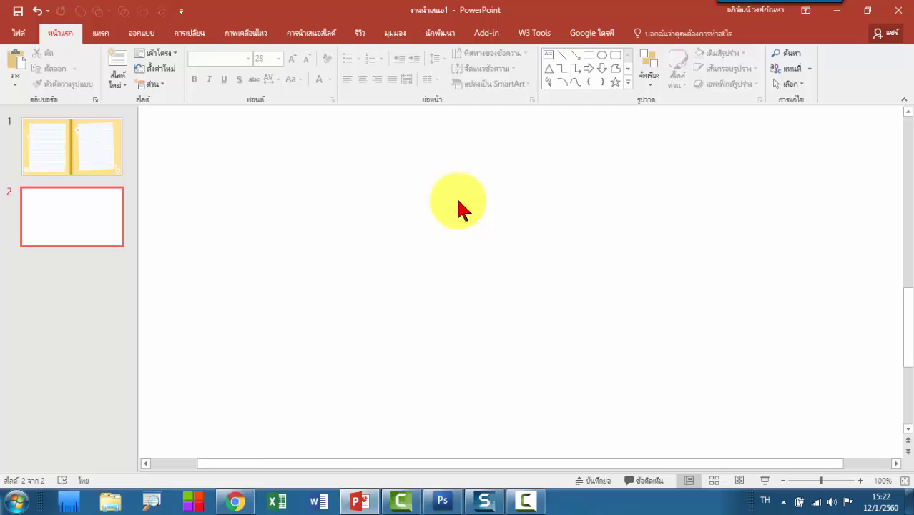
pyautogui.scroll(-3, 458, 201)
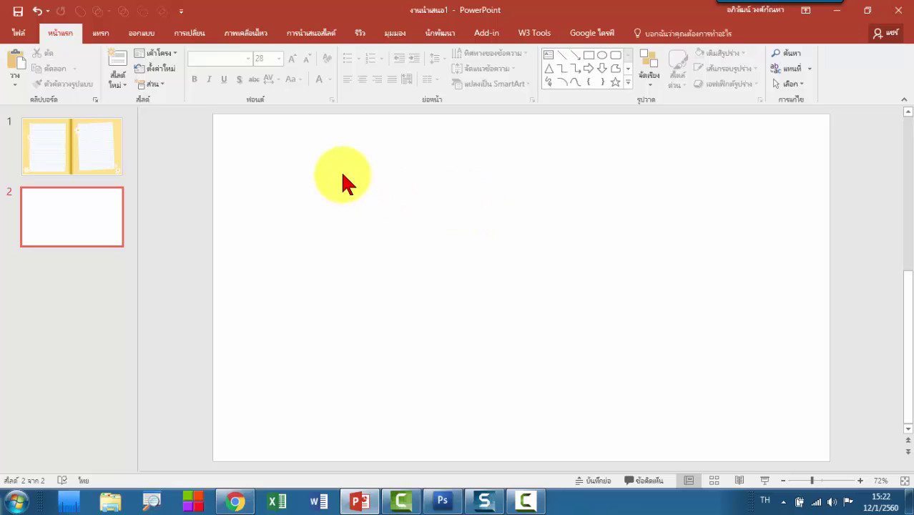
# Step: Start a freeform outline at the top-left and trace a jagged left edge down to the bottom-left corner
pyautogui.click(628, 87)
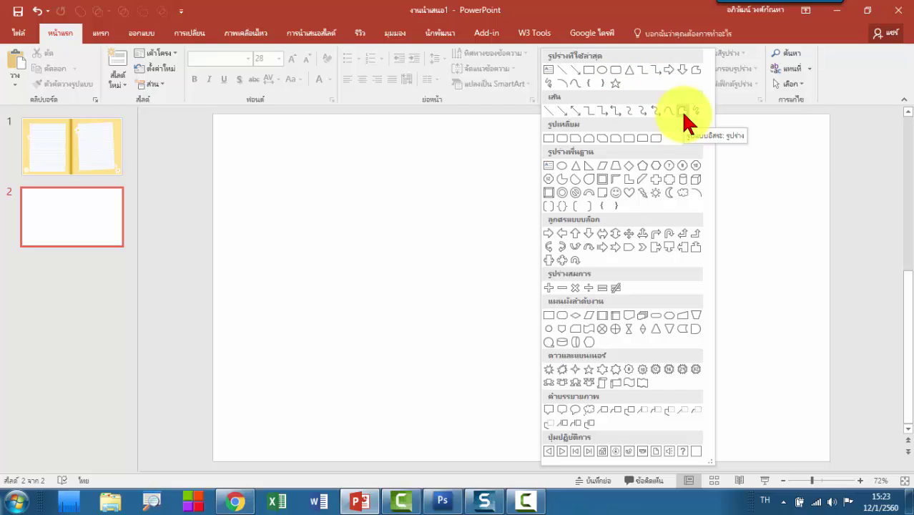
pyautogui.click(682, 112)
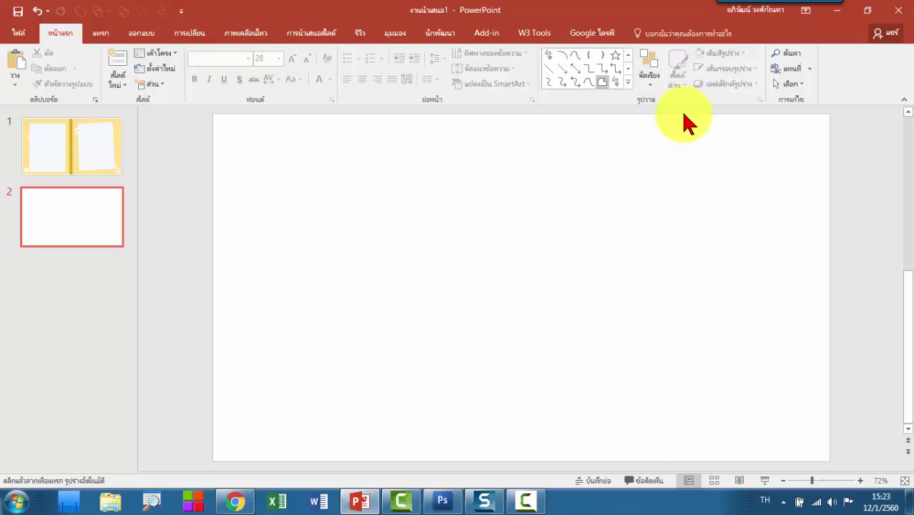
pyautogui.click(297, 170)
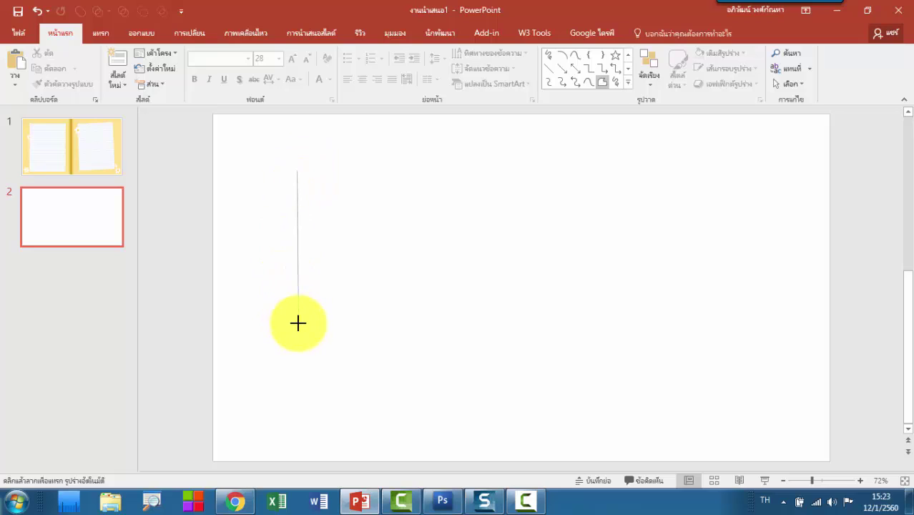
pyautogui.click(293, 323)
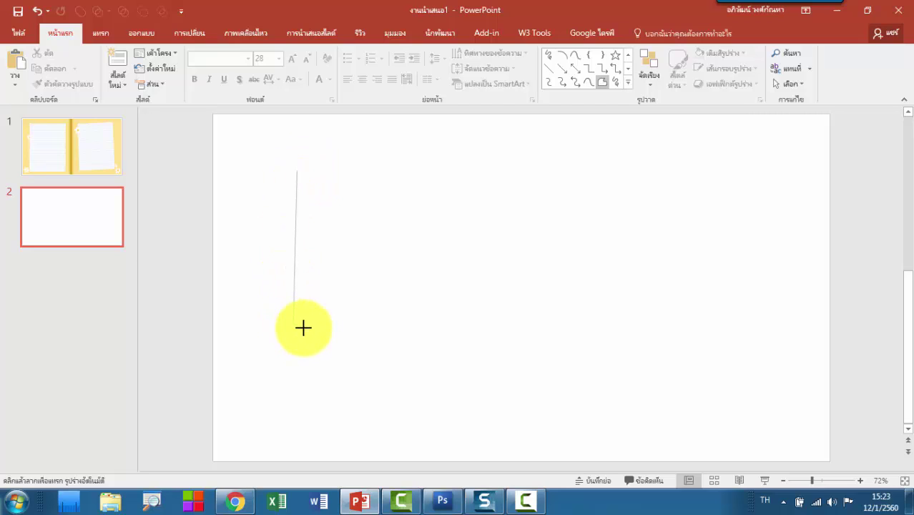
pyautogui.moveTo(294, 323); pyautogui.dragTo(295, 330)
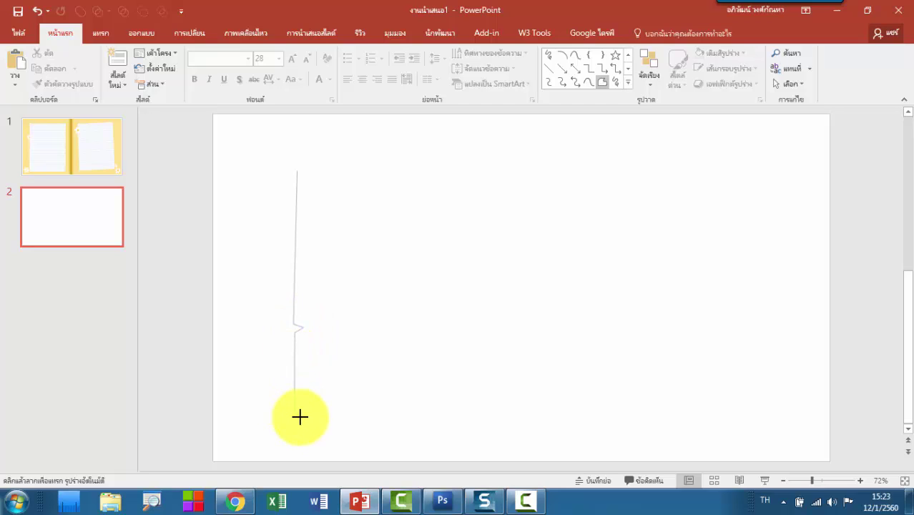
pyautogui.click(295, 418)
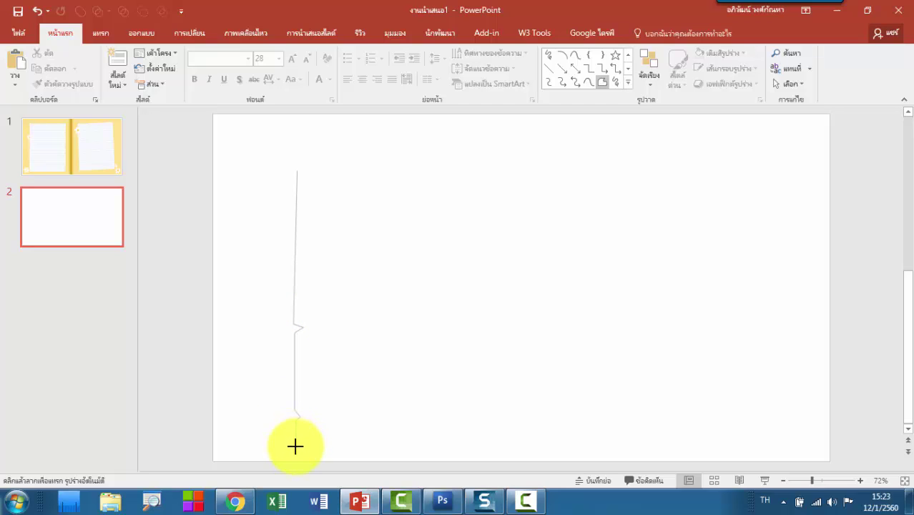
pyautogui.click(295, 448)
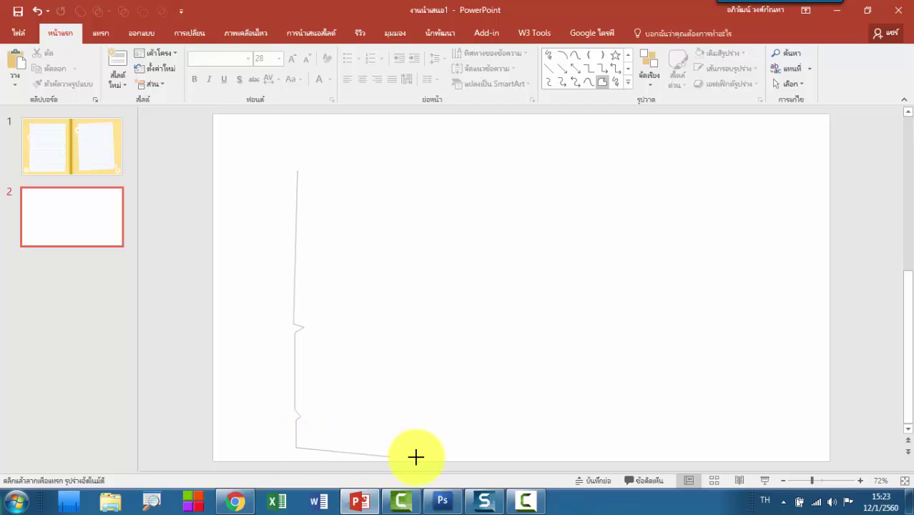
# Step: Continue the outline along the spiked bottom, jagged right and notched top edges, returning to the start
pyautogui.click(470, 448)
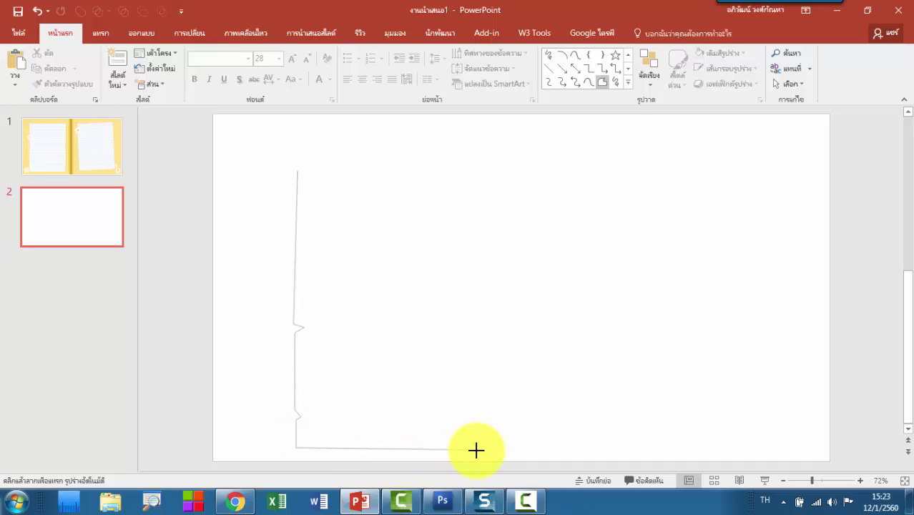
pyautogui.click(538, 450)
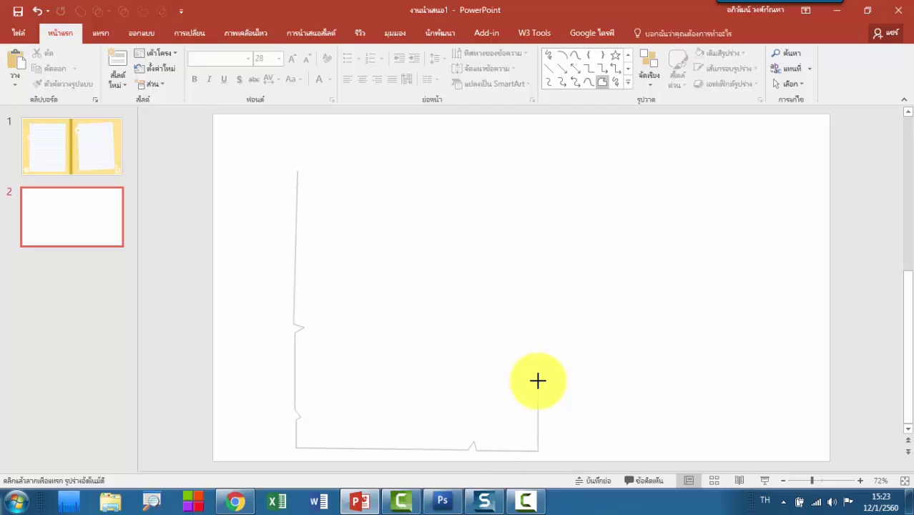
pyautogui.click(537, 380)
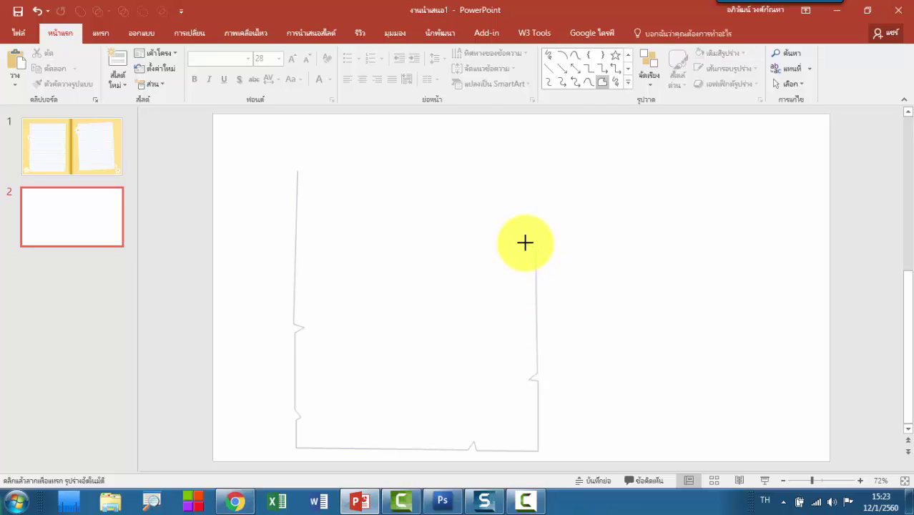
pyautogui.click(534, 239)
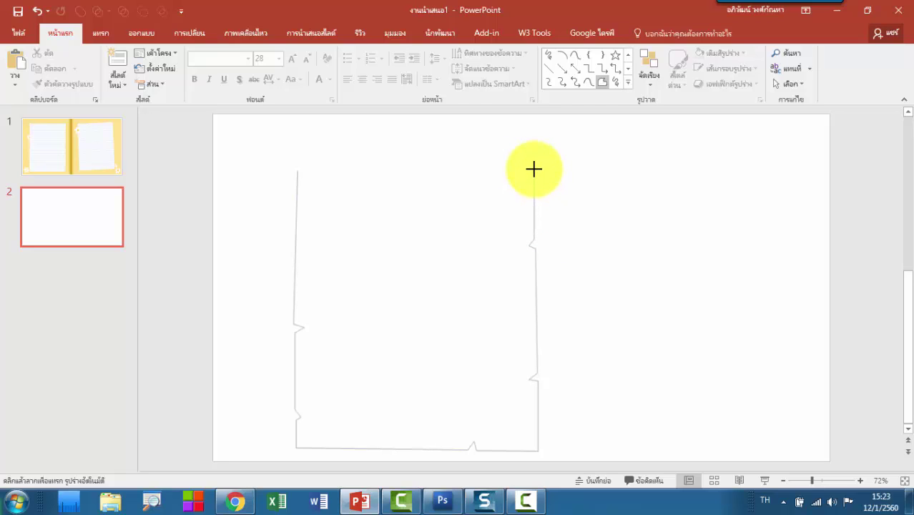
pyautogui.click(535, 173)
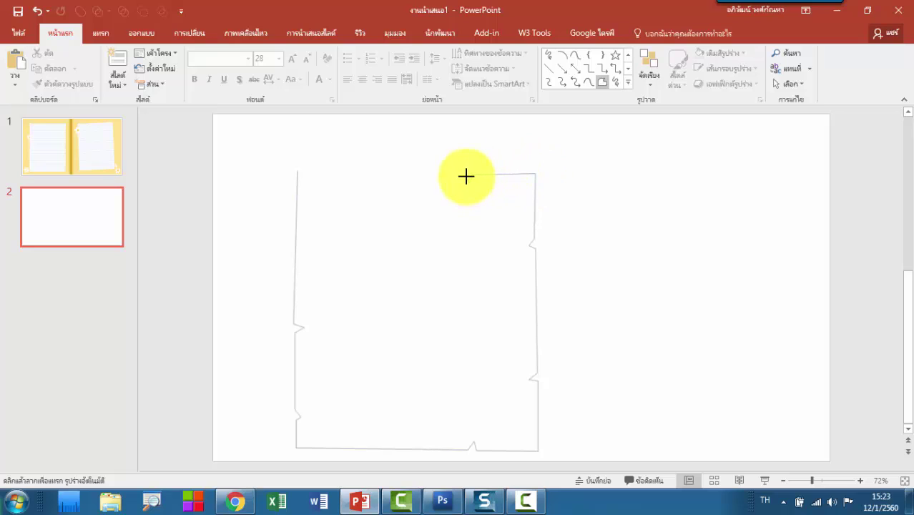
pyautogui.click(472, 174)
pyautogui.click(469, 180)
pyautogui.click(466, 175)
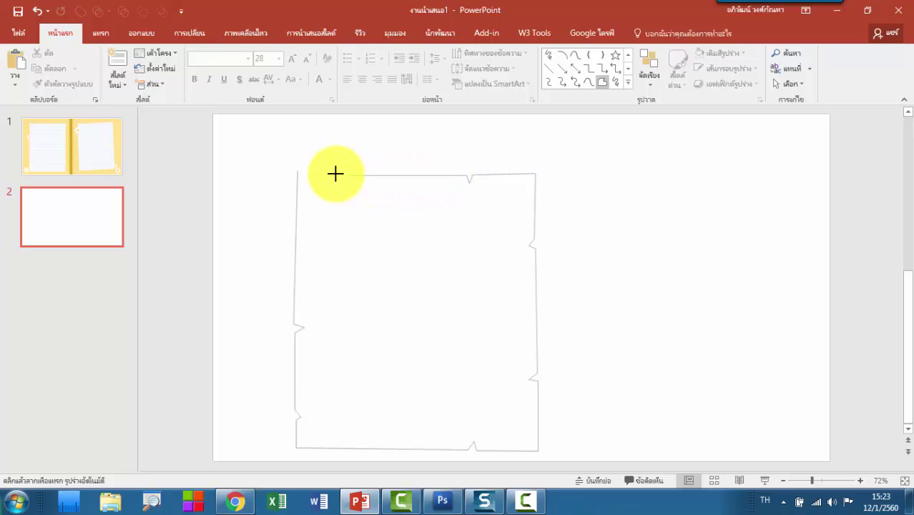
pyautogui.click(298, 173)
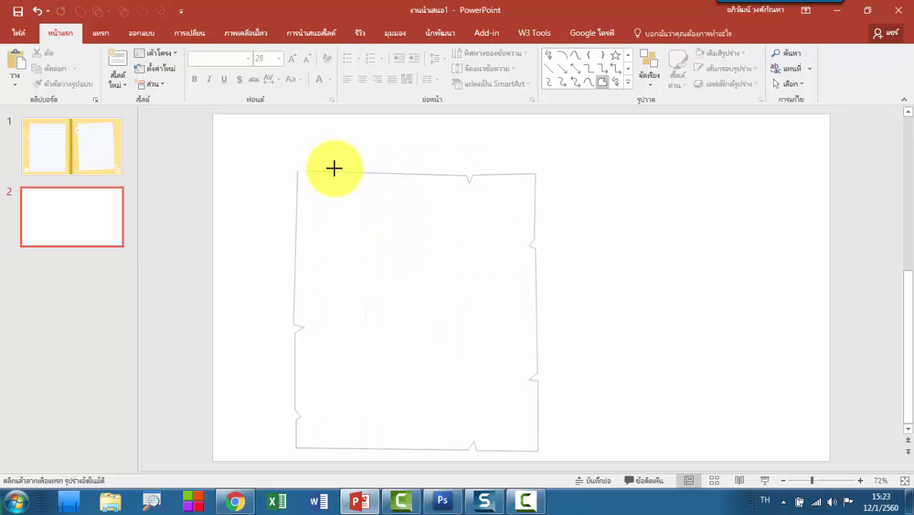
# Step: Close the freeform into a filled shape and nudge it slightly up and left
pyautogui.click(296, 170)
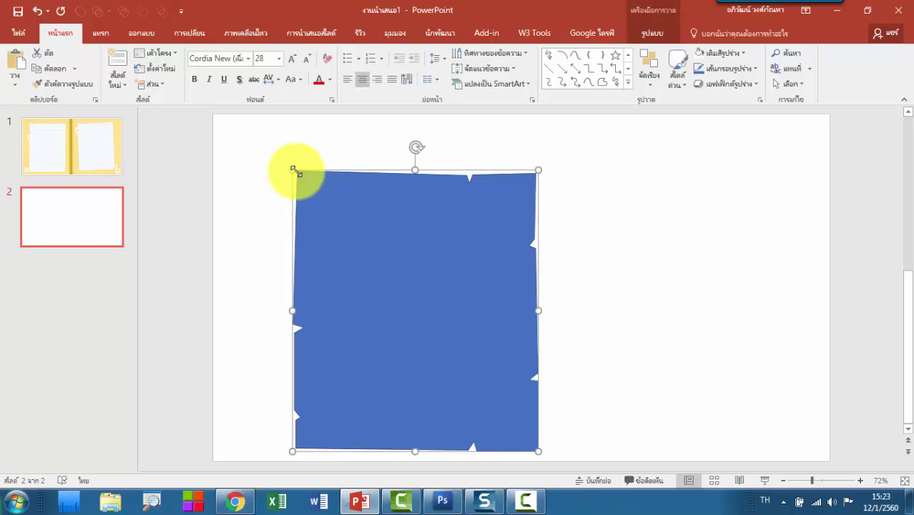
pyautogui.moveTo(395, 228); pyautogui.dragTo(389, 204)
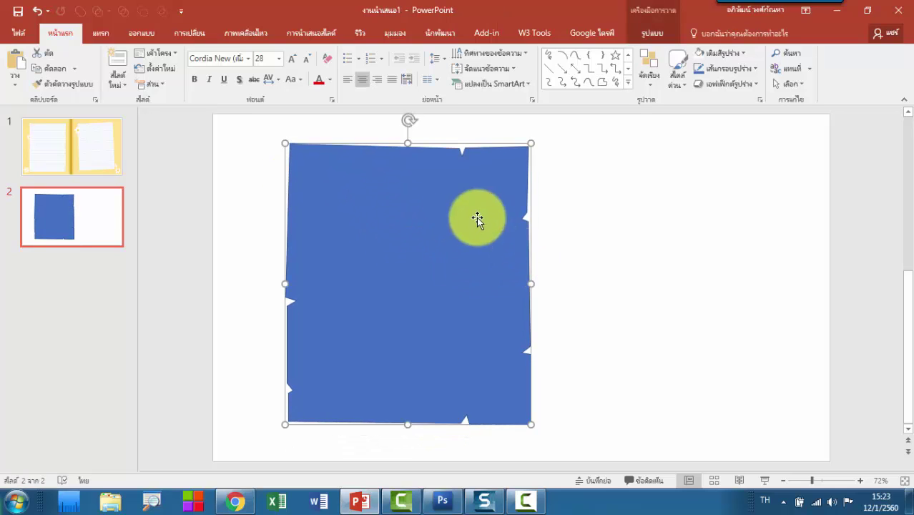
pyautogui.click(626, 245)
pyautogui.click(408, 218)
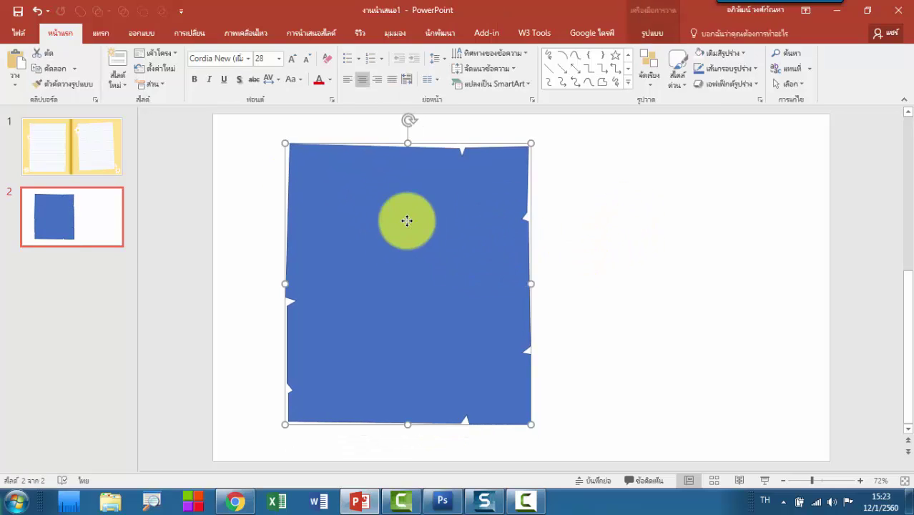
# Step: Use Edit Points to shift the shape's top-left corner vertex slightly down
pyautogui.rightClick(390, 172)
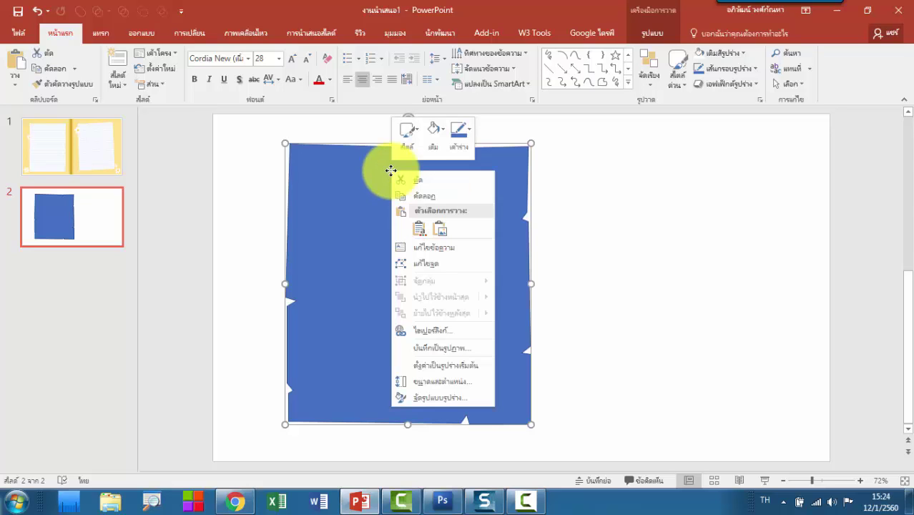
pyautogui.click(429, 263)
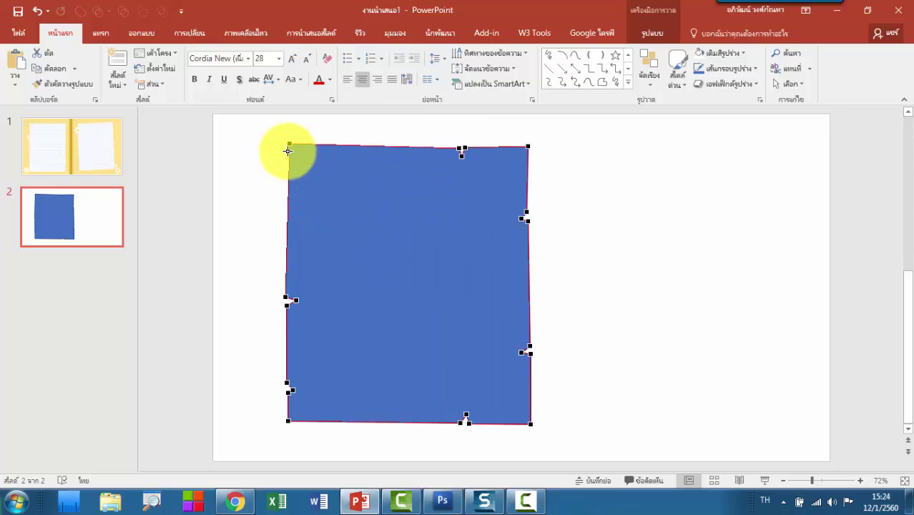
pyautogui.moveTo(289, 146); pyautogui.dragTo(287, 146)
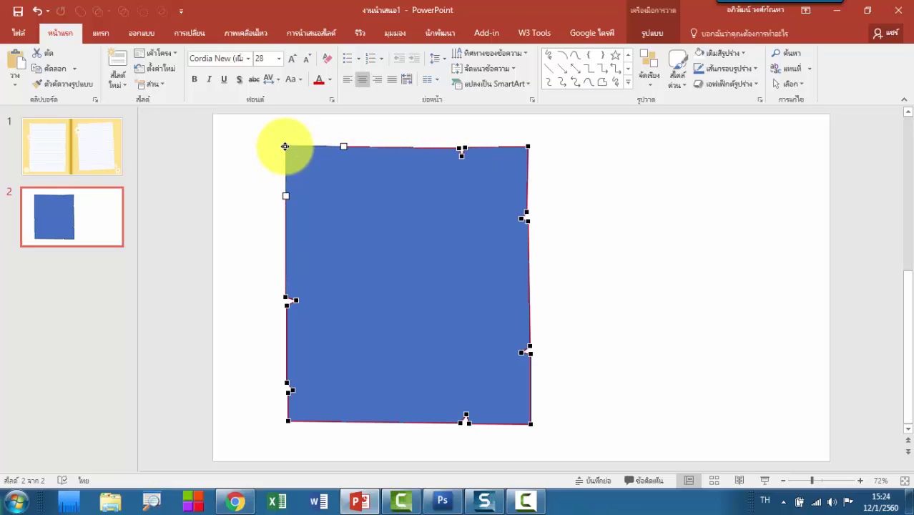
pyautogui.moveTo(285, 147); pyautogui.dragTo(285, 149)
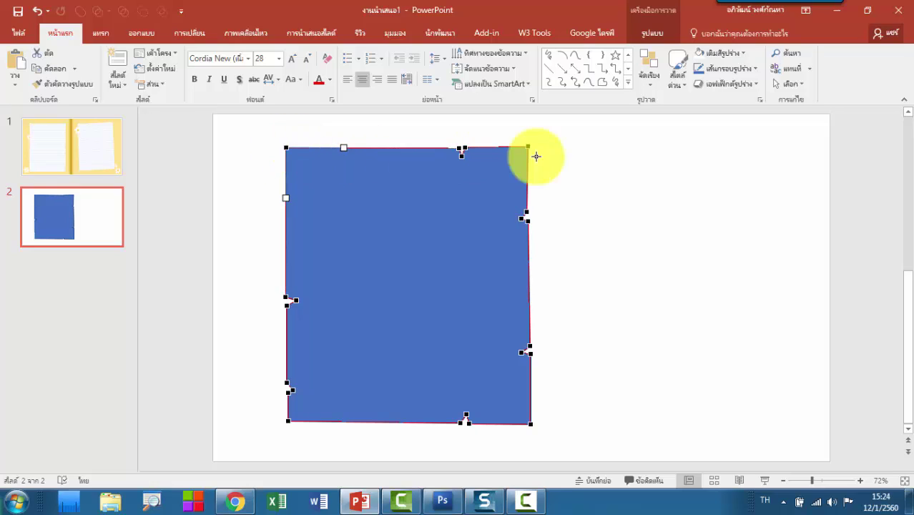
pyautogui.click(561, 188)
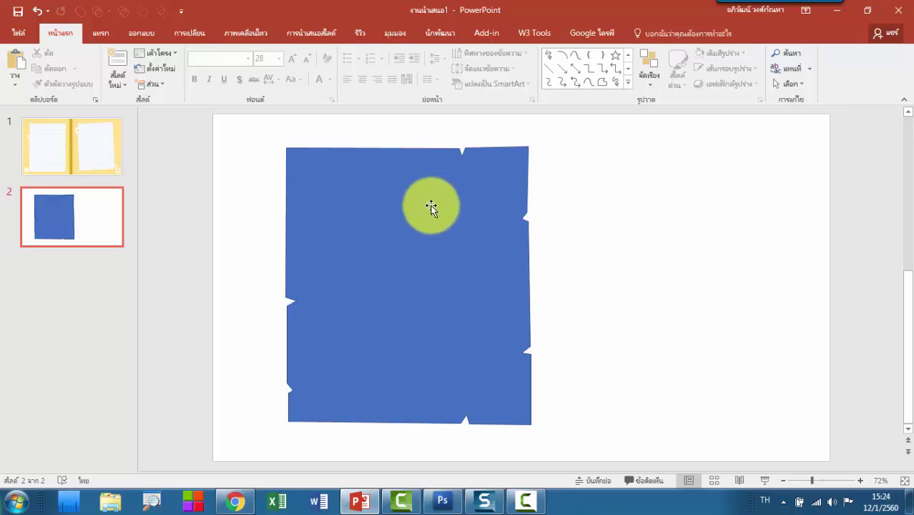
pyautogui.click(431, 206)
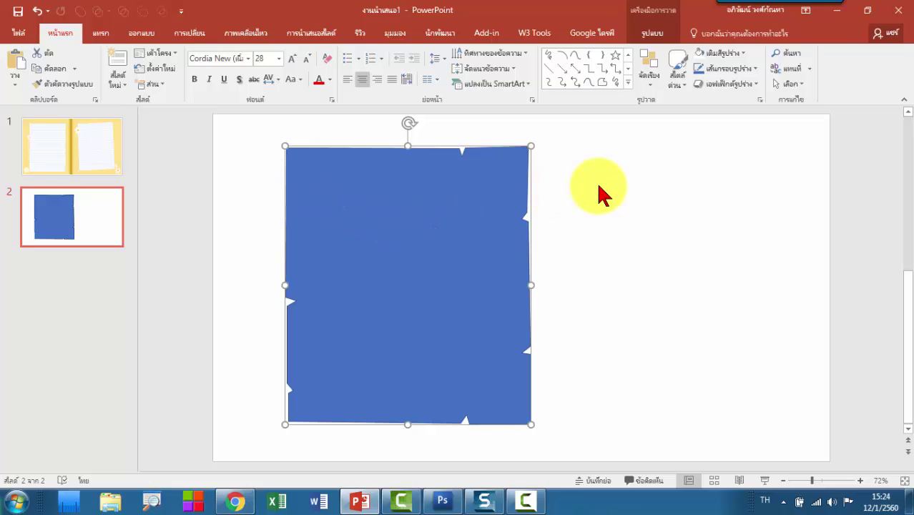
# Step: Fill the paper shape with a tiled lined-paper picture texture via Format Shape
pyautogui.rightClick(444, 180)
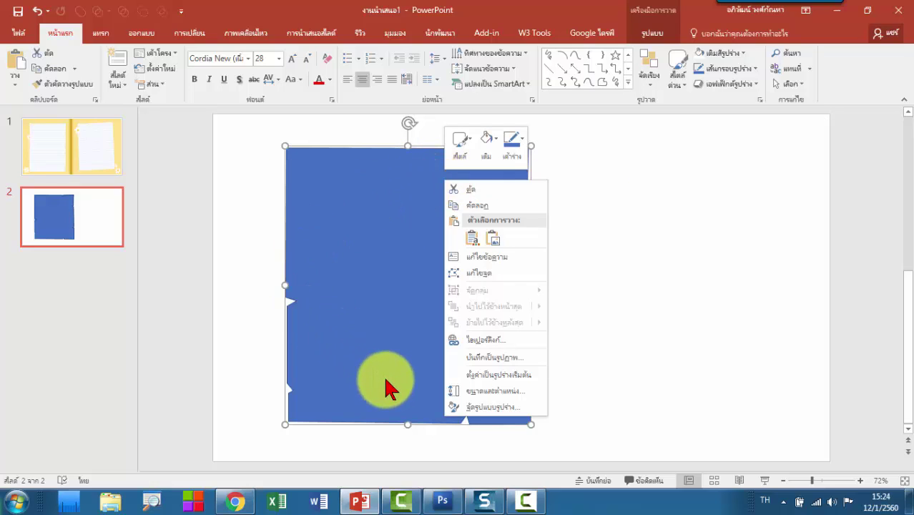
pyautogui.click(496, 407)
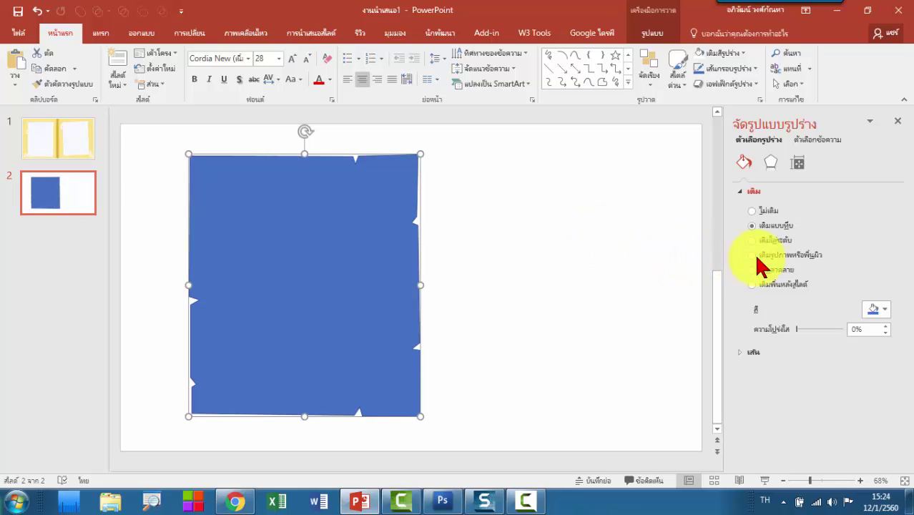
pyautogui.click(784, 255)
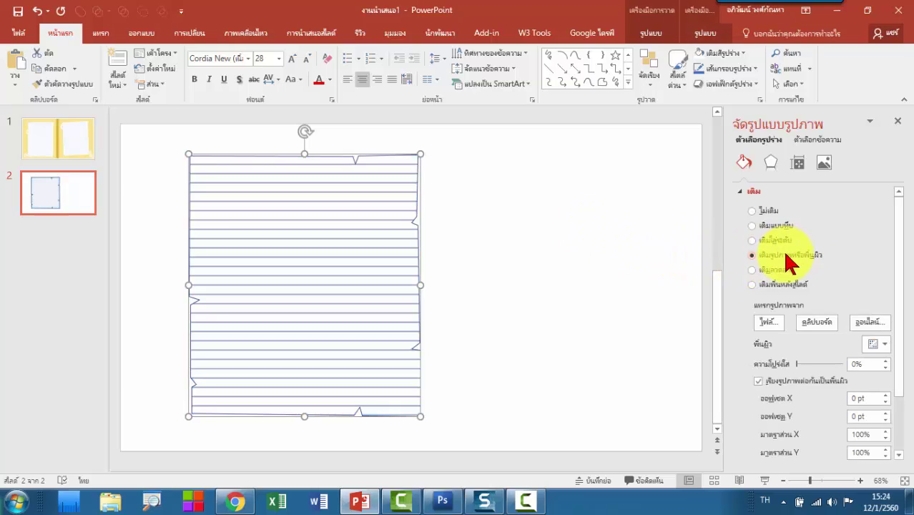
pyautogui.click(819, 323)
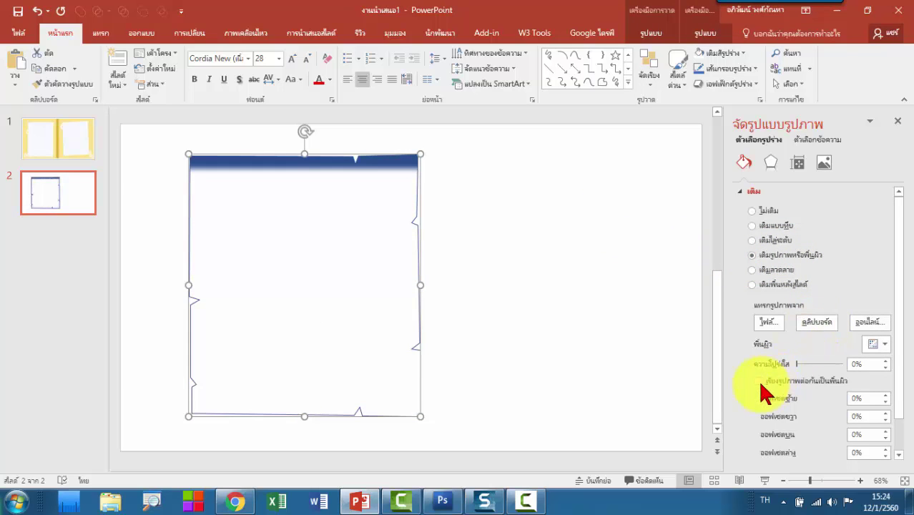
pyautogui.click(759, 382)
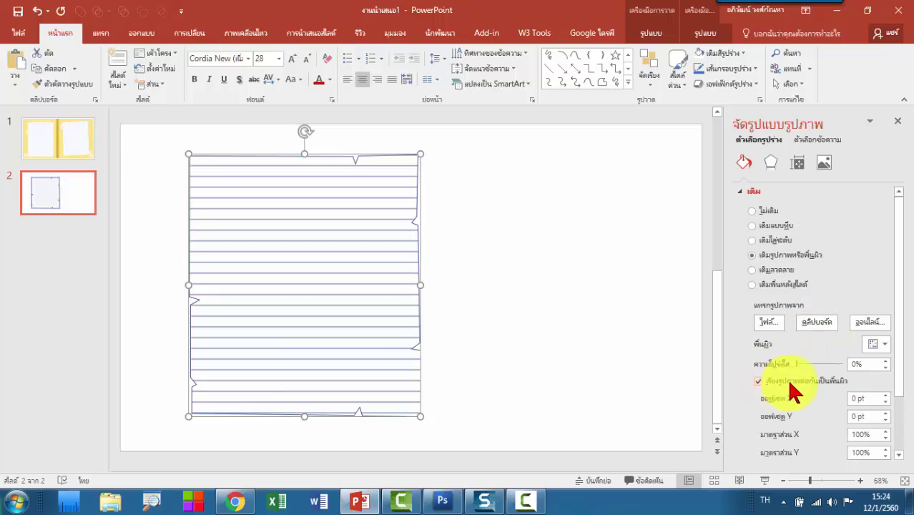
# Step: Move the lined-paper shape slightly down and left on the slide
pyautogui.click(527, 259)
pyautogui.click(379, 275)
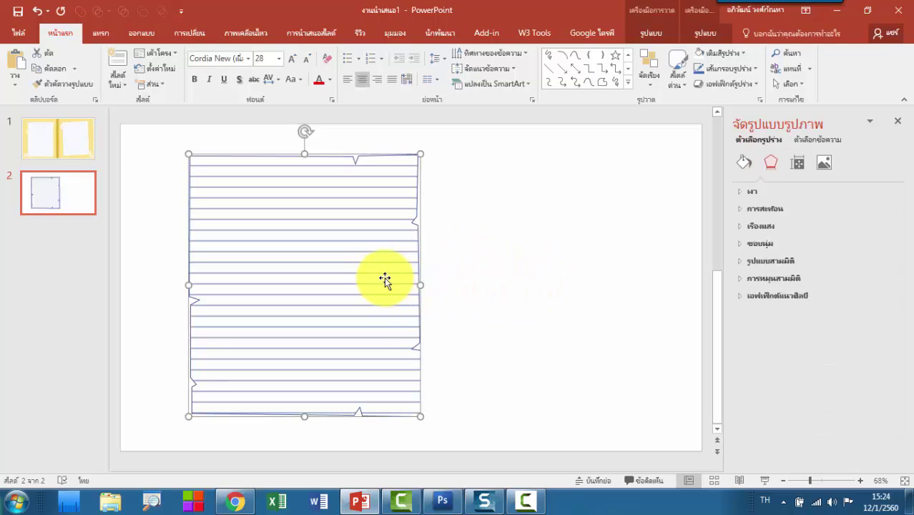
pyautogui.moveTo(384, 276)
pyautogui.mouseDown()
pyautogui.moveTo(399, 277)
pyautogui.moveTo(371, 295)
pyautogui.mouseUp()
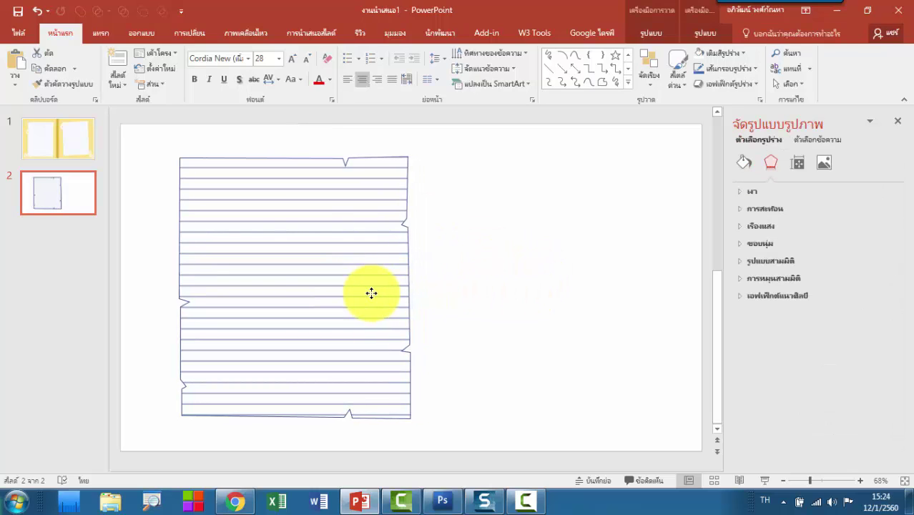